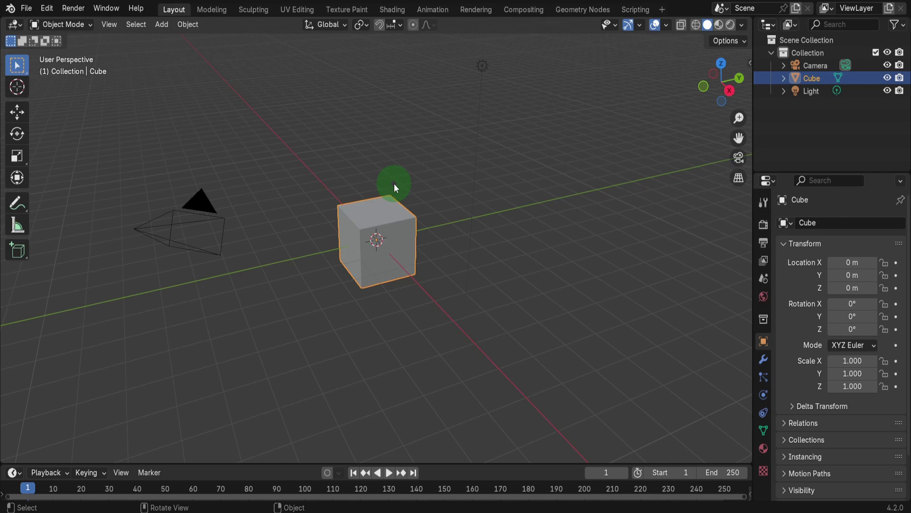
Open Preferences from the F4 File menu and go to its extensions page.
{"action": "key", "text": "F4"}
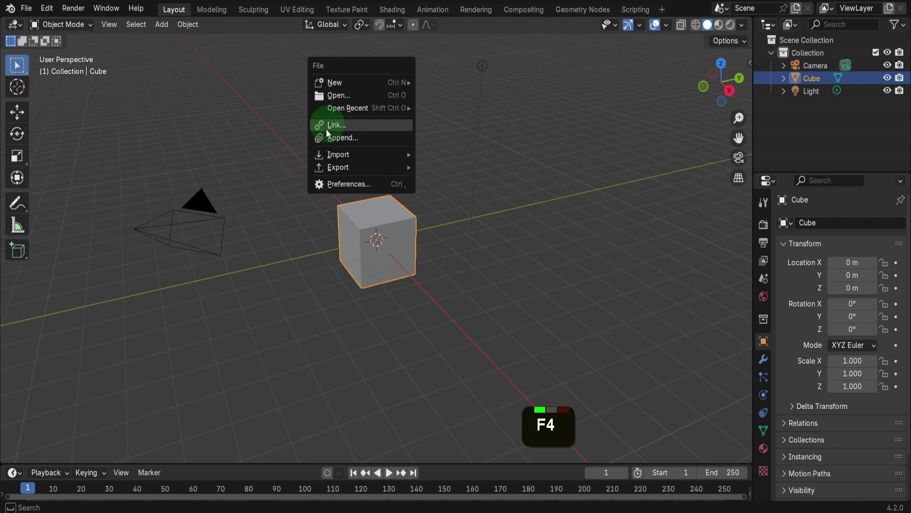
{"action": "left_click", "coordinate": [350, 184]}
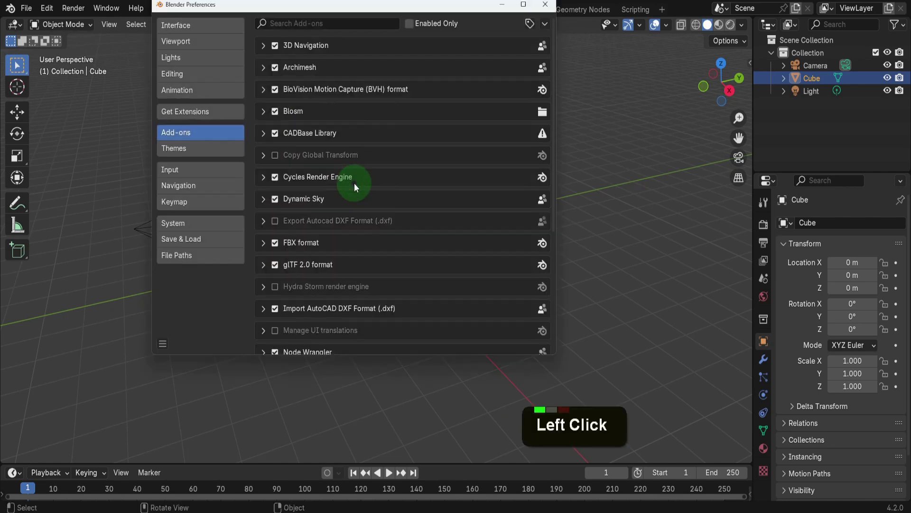
{"action": "left_click", "coordinate": [182, 138]}
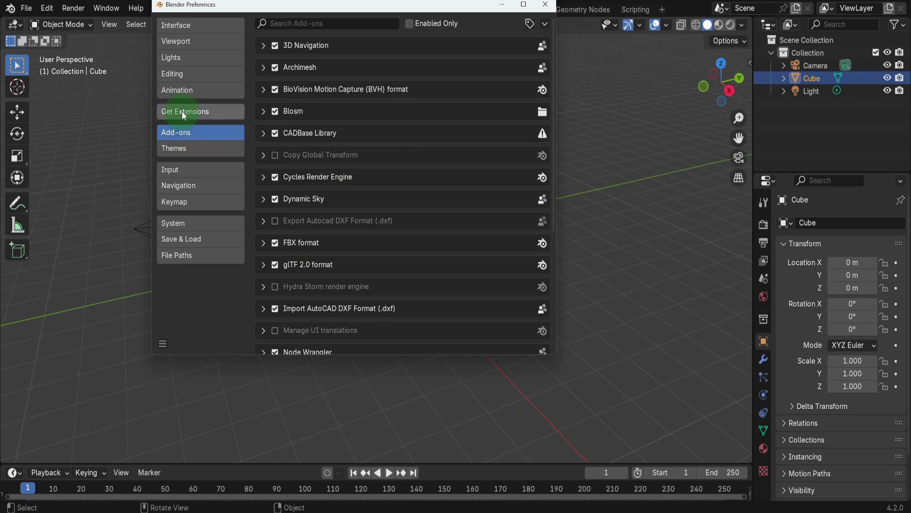
Switch to Get Extensions and copy the extensions.blender.org repository name.
{"action": "left_click", "coordinate": [182, 111]}
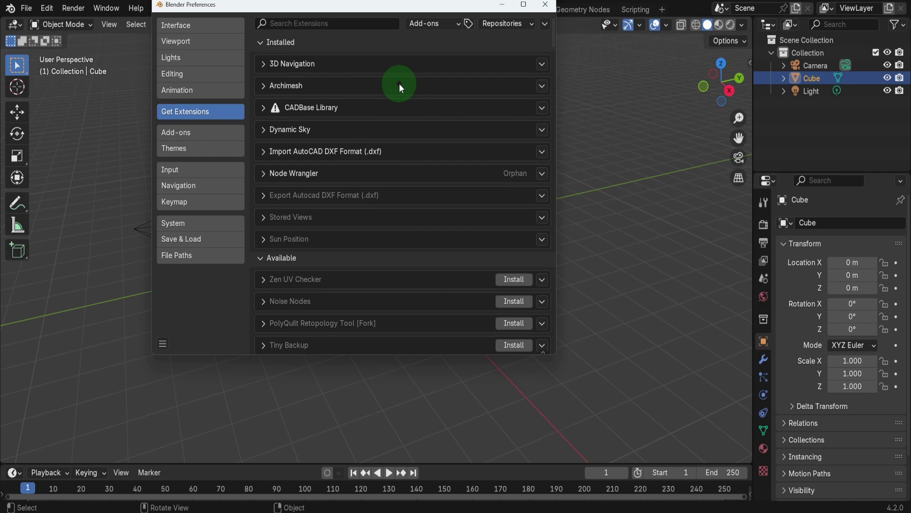
{"action": "left_click", "coordinate": [533, 24]}
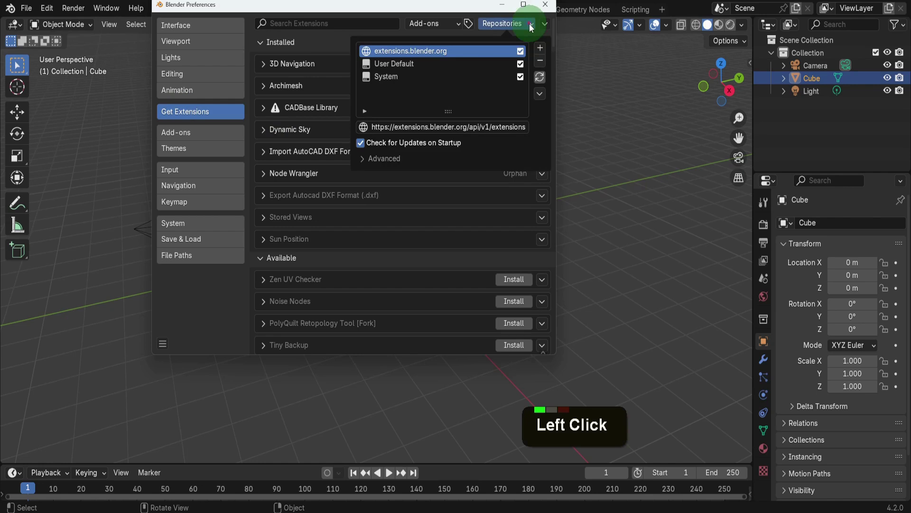
{"action": "double_click", "coordinate": [405, 51]}
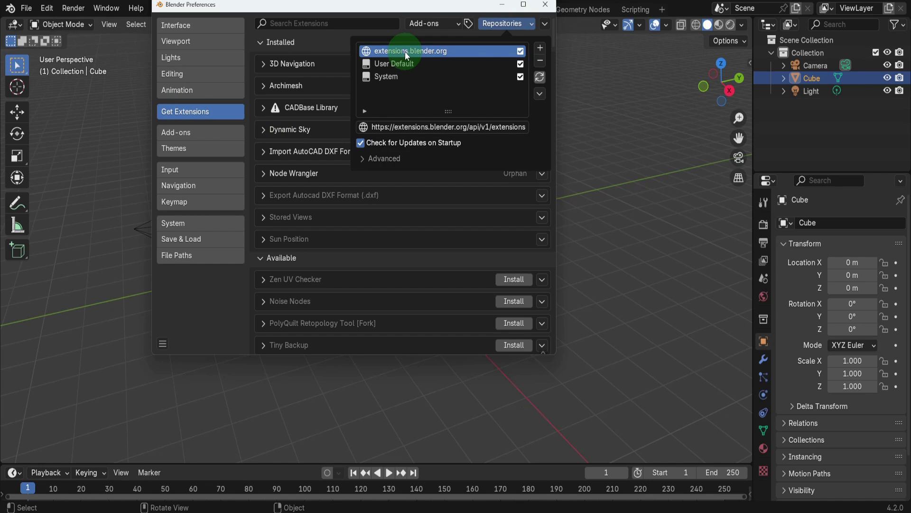
{"action": "key", "text": "ctrl+c"}
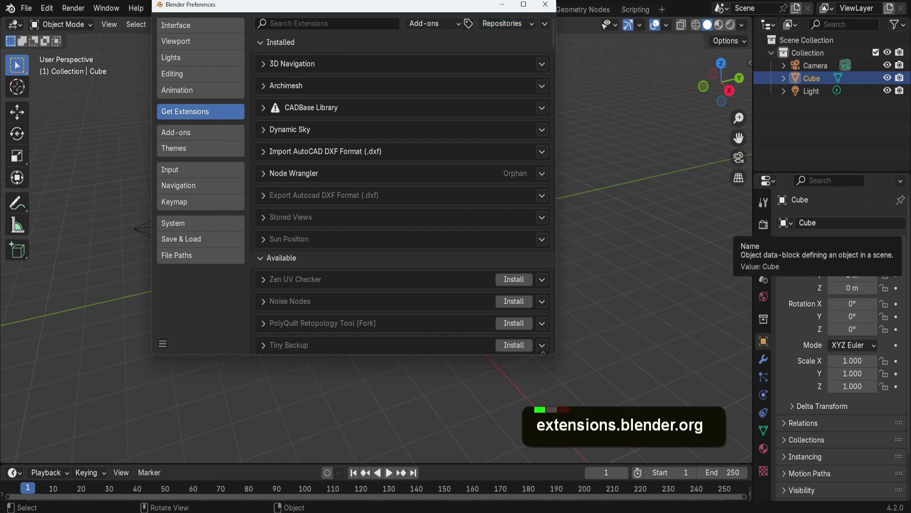
Load extensions.blender.org in a new browser tab.
{"action": "left_click", "coordinate": [455, 508]}
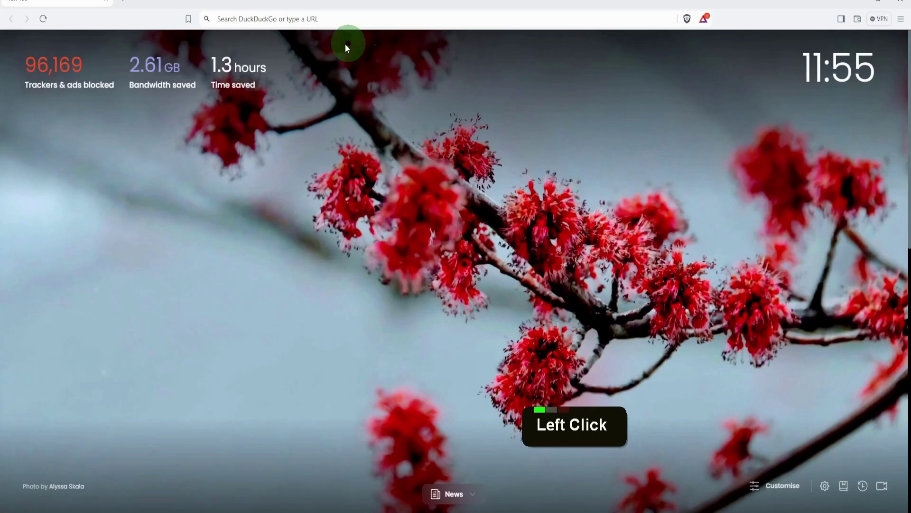
{"action": "left_click", "coordinate": [320, 19]}
{"action": "key", "text": "ctrl+v"}
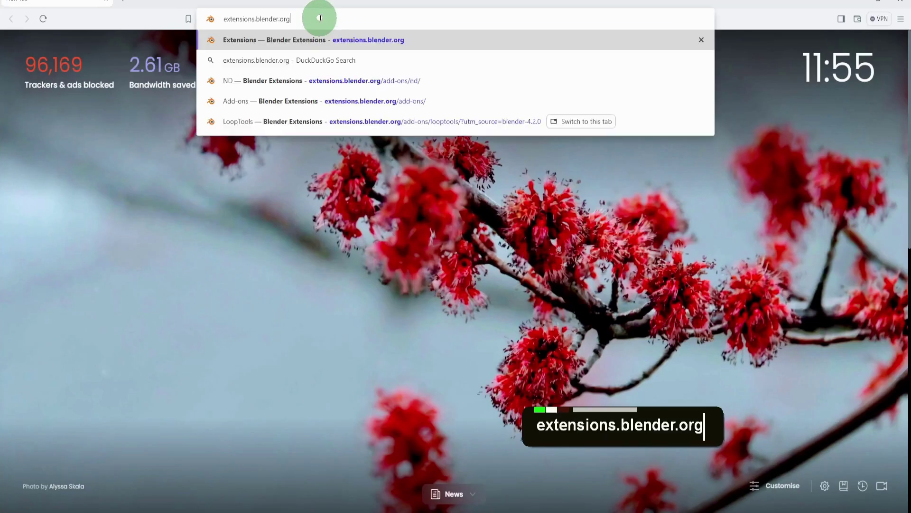
{"action": "key", "text": "Return"}
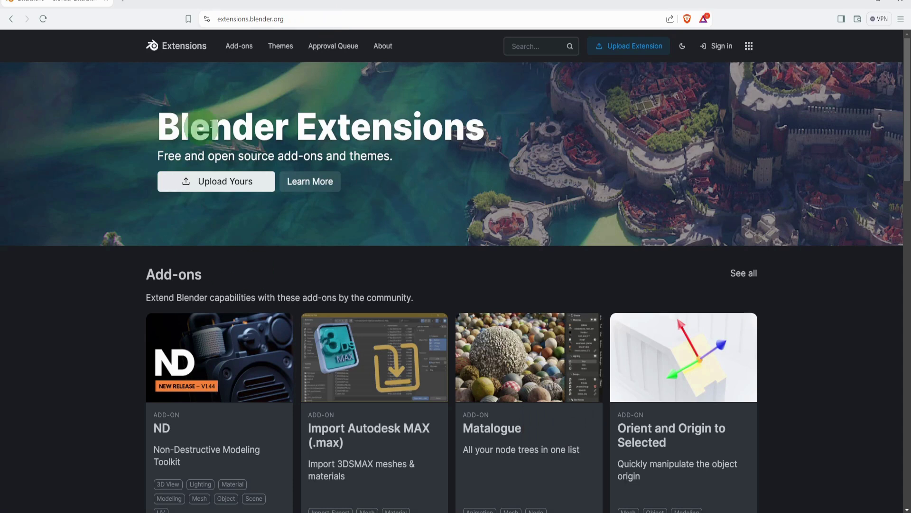
{"action": "scroll", "coordinate": [313, 305], "scroll_direction": "down", "scroll_amount": 6}
{"action": "scroll", "coordinate": [271, 300], "scroll_direction": "down", "scroll_amount": 2}
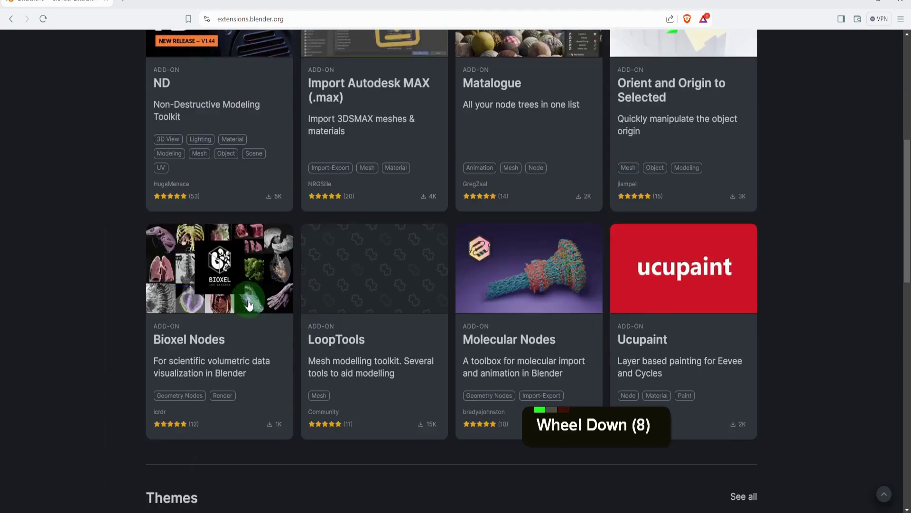
{"action": "scroll", "coordinate": [222, 296], "scroll_direction": "down", "scroll_amount": 3}
{"action": "scroll", "coordinate": [223, 296], "scroll_direction": "up", "scroll_amount": 4}
{"action": "scroll", "coordinate": [222, 295], "scroll_direction": "up", "scroll_amount": 3}
{"action": "scroll", "coordinate": [237, 287], "scroll_direction": "up", "scroll_amount": 7}
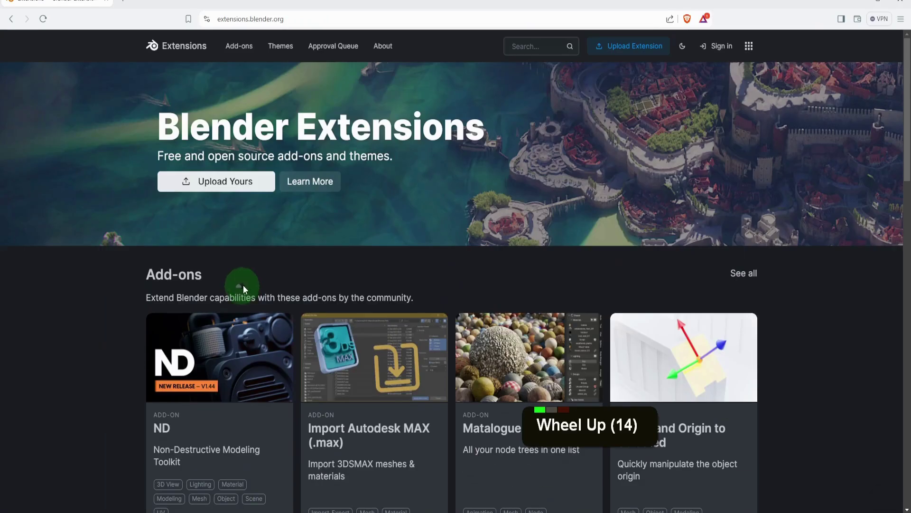
{"action": "scroll", "coordinate": [243, 285], "scroll_direction": "up", "scroll_amount": 2}
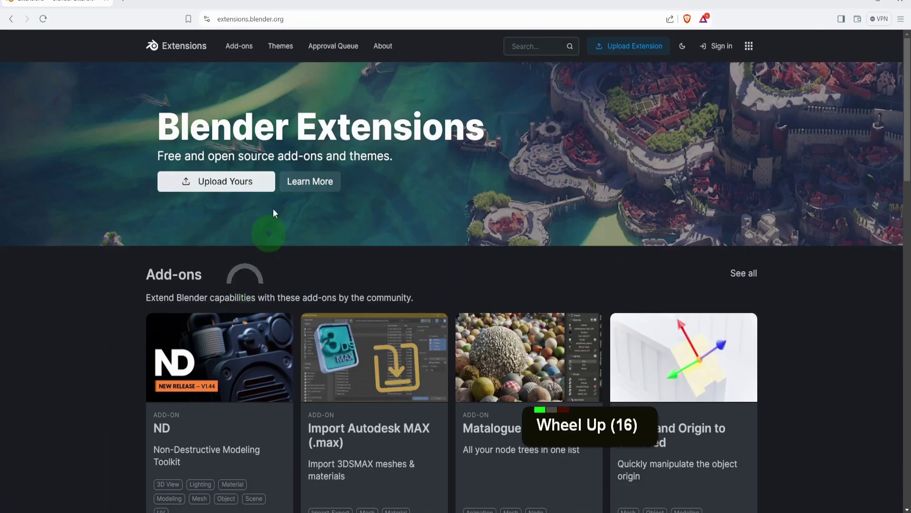
Browse the site's Themes and Add-ons listings, ending on the 173-add-on catalogue.
{"action": "left_click", "coordinate": [243, 48]}
{"action": "left_click", "coordinate": [281, 49]}
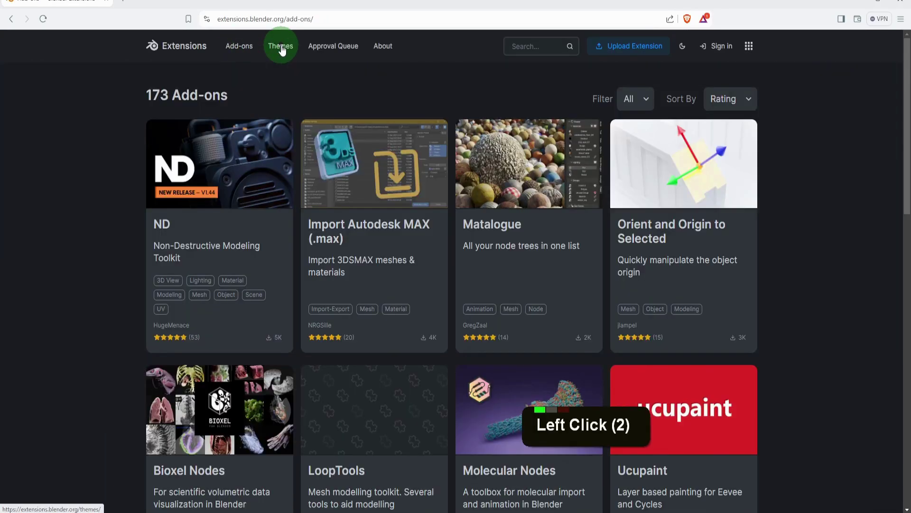
{"action": "left_click", "coordinate": [242, 48]}
{"action": "scroll", "coordinate": [305, 314], "scroll_direction": "down", "scroll_amount": 6}
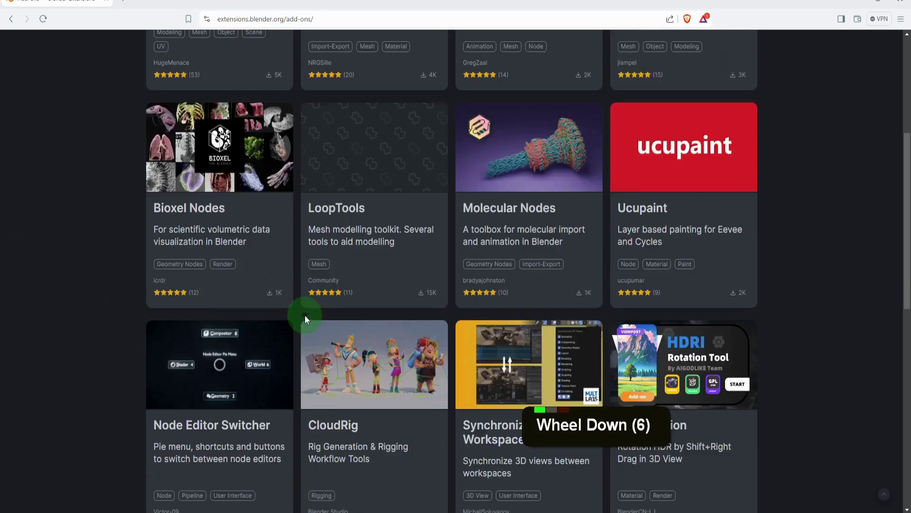
{"action": "scroll", "coordinate": [437, 390], "scroll_direction": "down", "scroll_amount": 1}
{"action": "scroll", "coordinate": [641, 335], "scroll_direction": "down", "scroll_amount": 1}
{"action": "scroll", "coordinate": [535, 334], "scroll_direction": "down", "scroll_amount": 4}
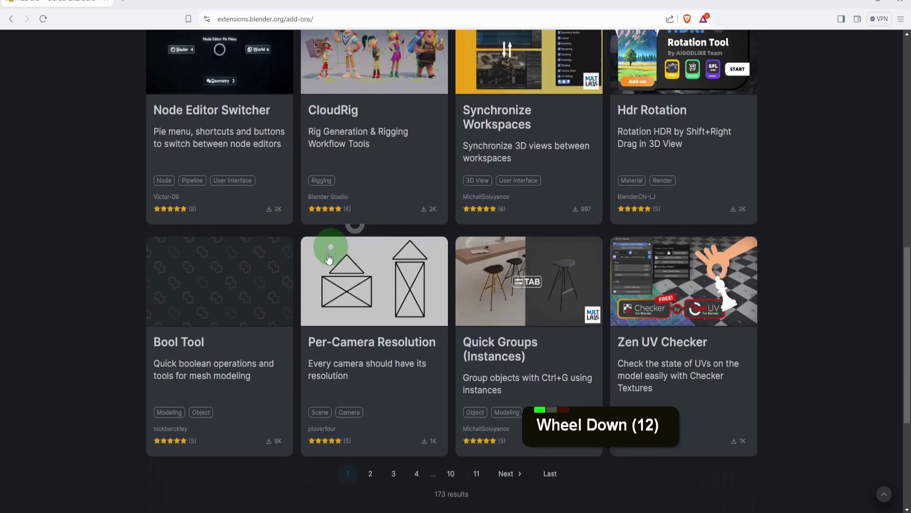
{"action": "scroll", "coordinate": [535, 334], "scroll_direction": "up", "scroll_amount": 5}
{"action": "scroll", "coordinate": [541, 288], "scroll_direction": "up", "scroll_amount": 4}
{"action": "scroll", "coordinate": [532, 286], "scroll_direction": "up", "scroll_amount": 5}
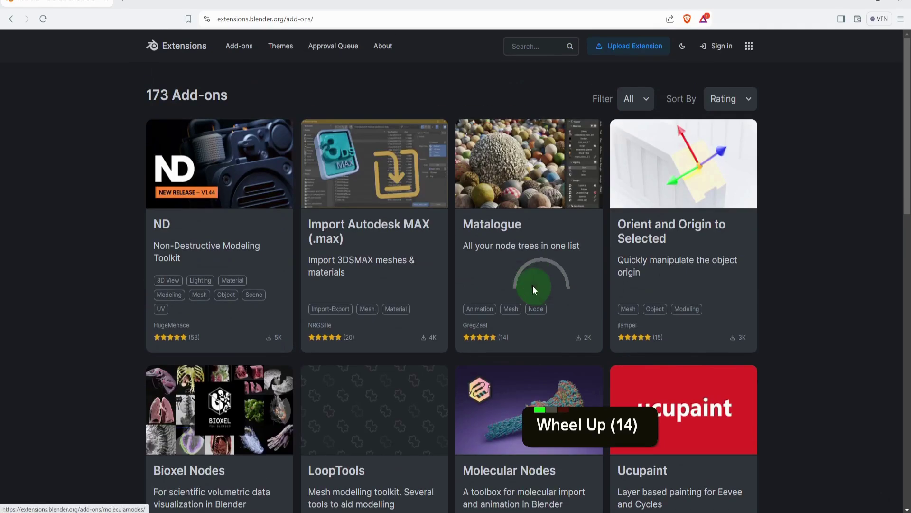
{"action": "scroll", "coordinate": [533, 286], "scroll_direction": "up", "scroll_amount": 3}
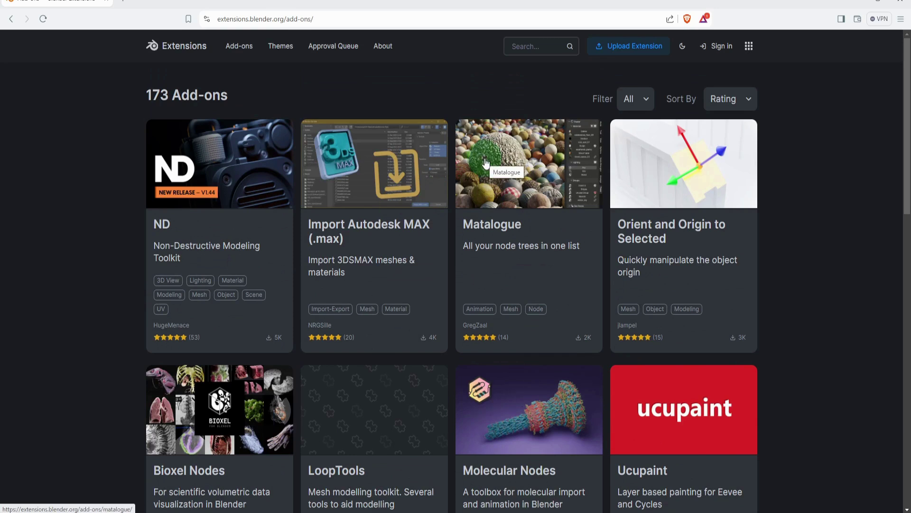
Back in Blender, check repositories and System online access, then show Get Extensions.
{"action": "left_click", "coordinate": [854, 2]}
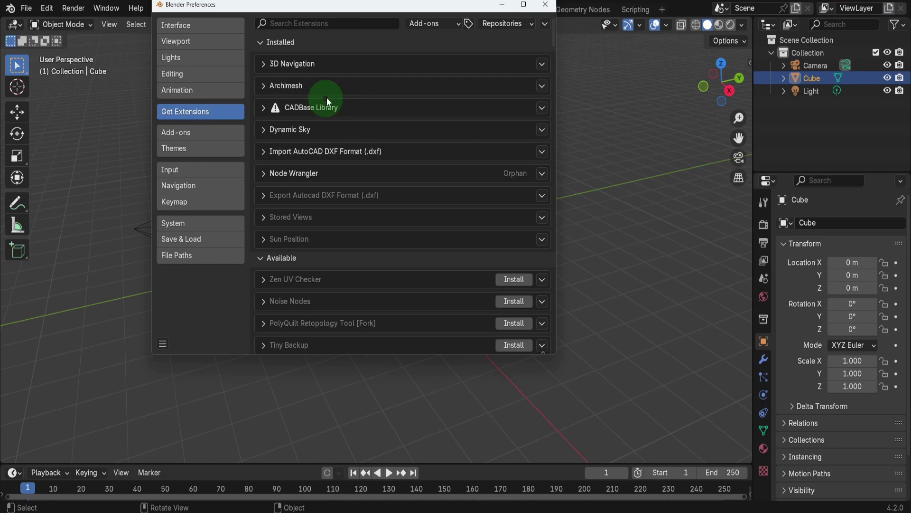
{"action": "scroll", "coordinate": [408, 246], "scroll_direction": "down", "scroll_amount": 5}
{"action": "scroll", "coordinate": [408, 246], "scroll_direction": "down", "scroll_amount": 4}
{"action": "scroll", "coordinate": [408, 246], "scroll_direction": "down", "scroll_amount": 4}
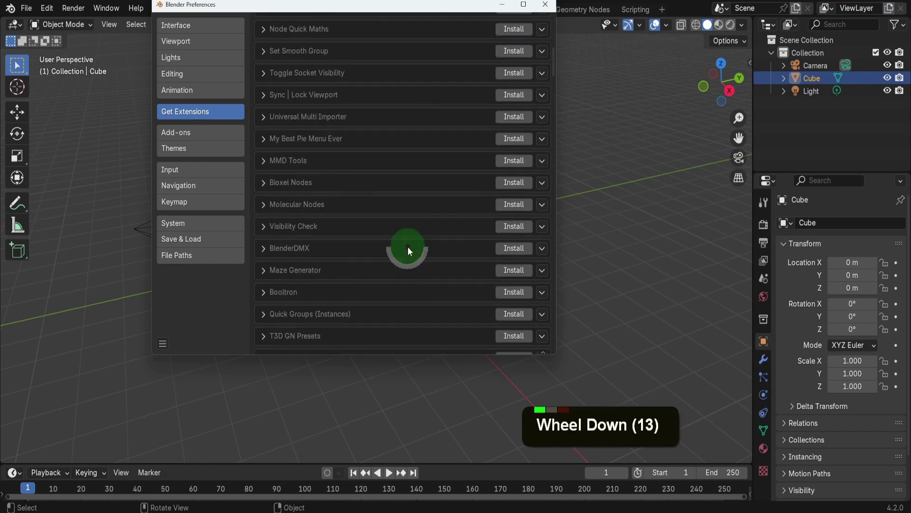
{"action": "scroll", "coordinate": [377, 278], "scroll_direction": "up", "scroll_amount": 9}
{"action": "scroll", "coordinate": [428, 278], "scroll_direction": "up", "scroll_amount": 6}
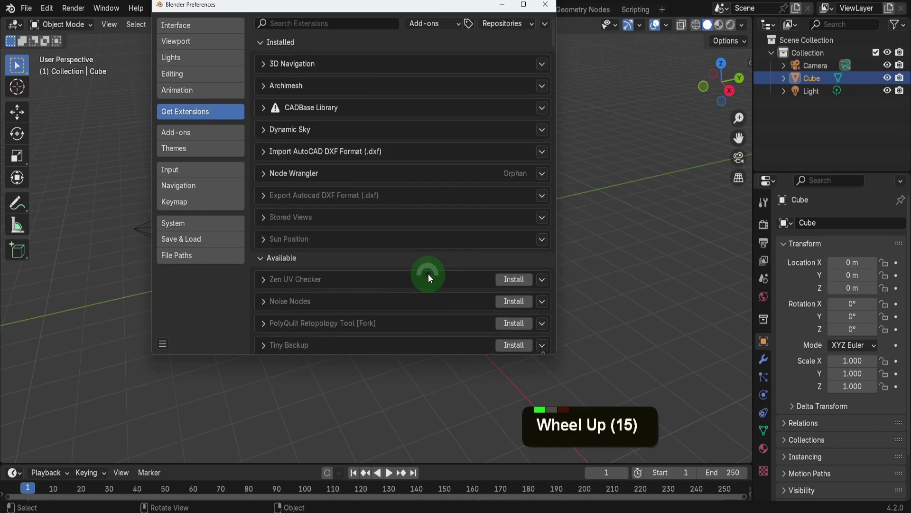
{"action": "scroll", "coordinate": [420, 246], "scroll_direction": "up", "scroll_amount": 1}
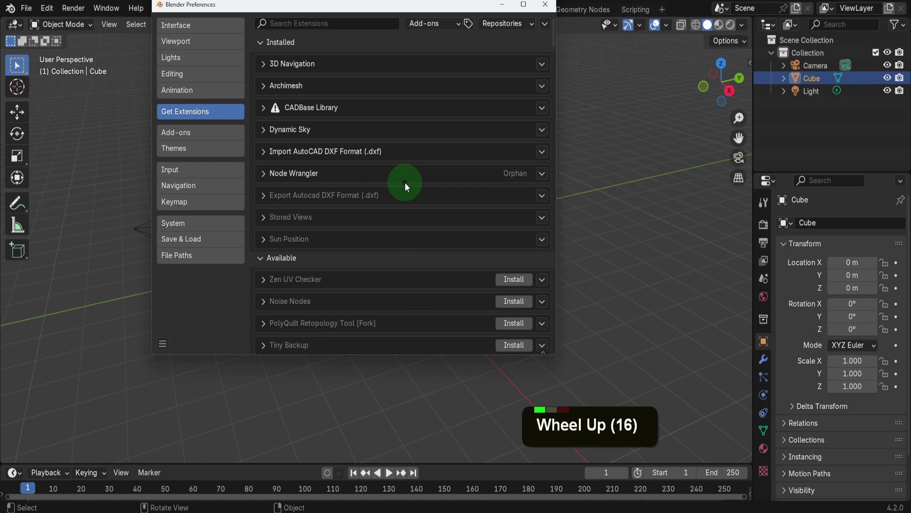
{"action": "left_click", "coordinate": [527, 23]}
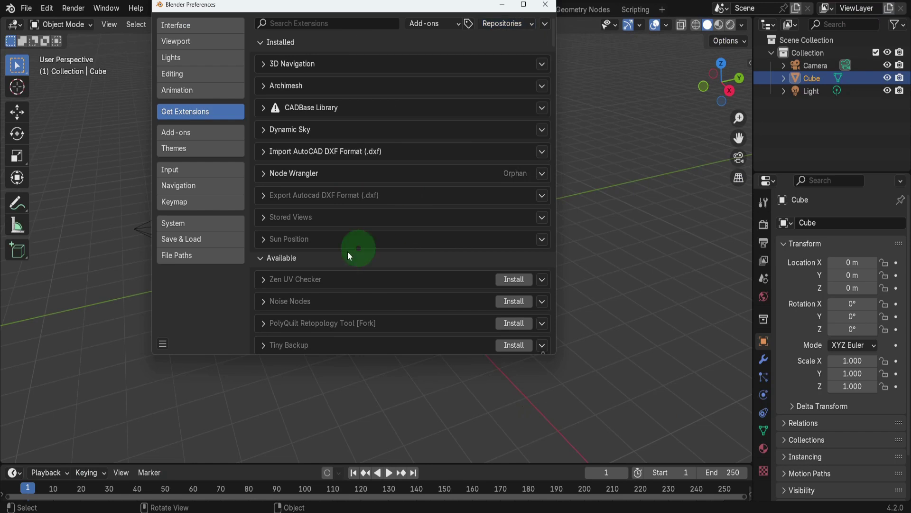
{"action": "left_click", "coordinate": [194, 224]}
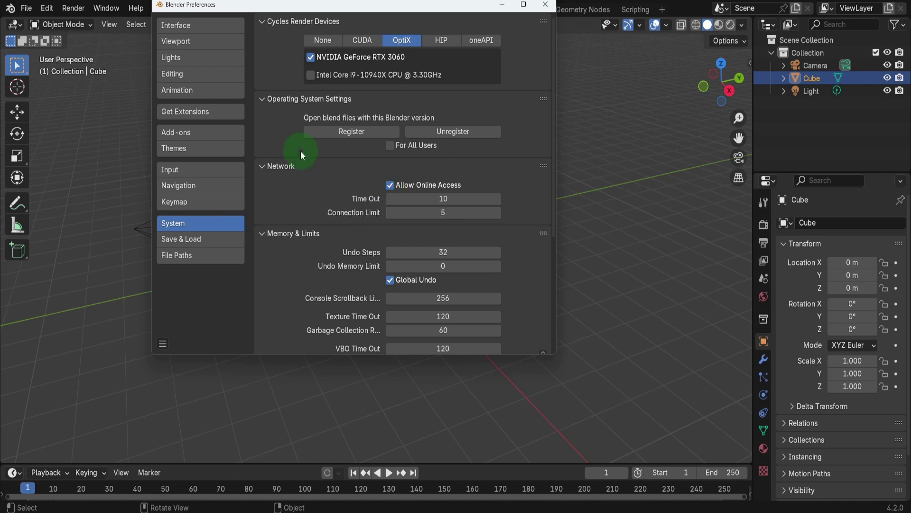
{"action": "left_click", "coordinate": [213, 114]}
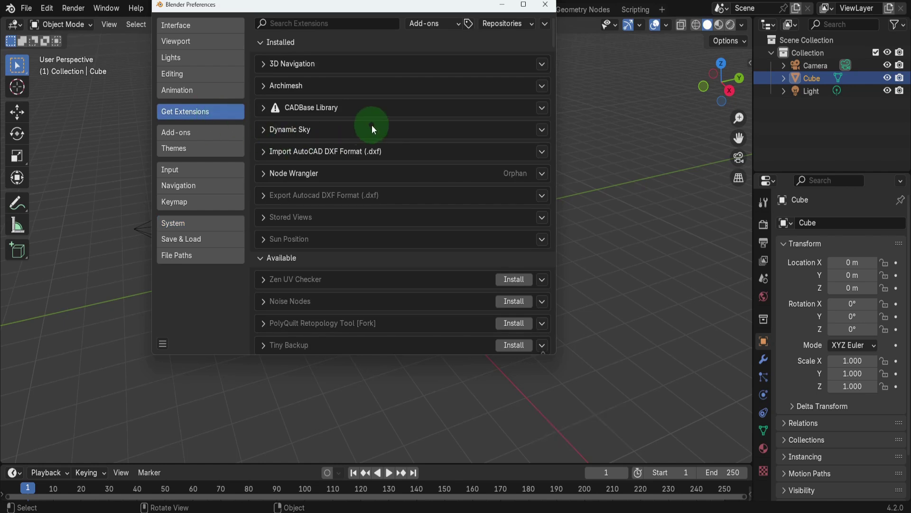
Search extensions for 'loop', install LoopTools, and expand its options.
{"action": "left_click", "coordinate": [334, 23]}
{"action": "type", "text": "lo"}
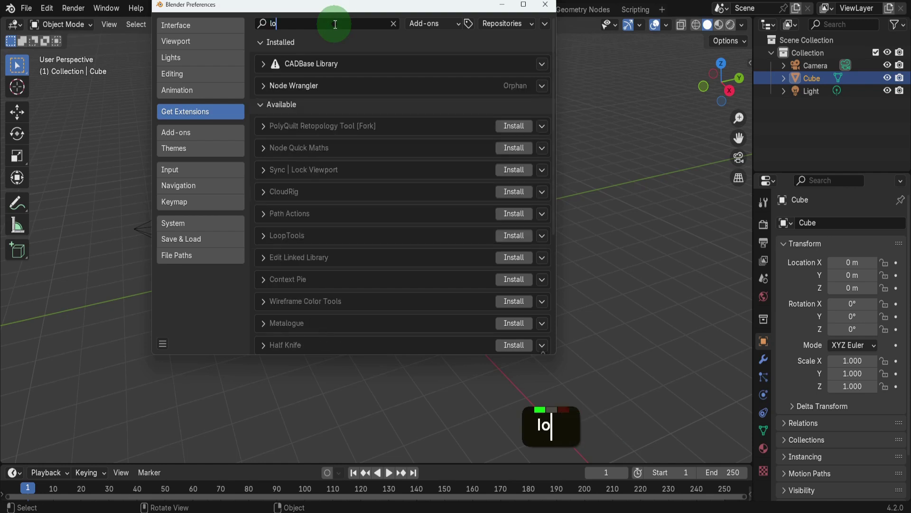
{"action": "type", "text": "op"}
{"action": "left_click", "coordinate": [389, 63]}
{"action": "left_click", "coordinate": [506, 62]}
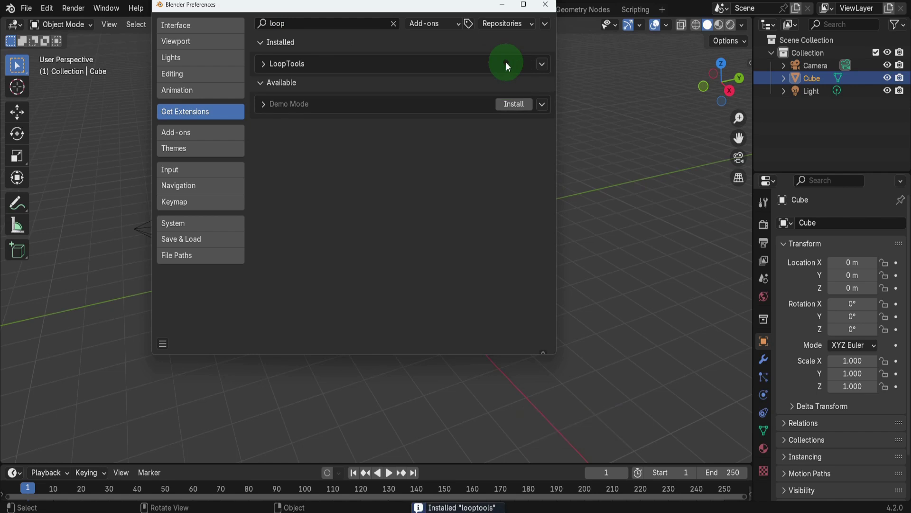
{"action": "left_click", "coordinate": [541, 64]}
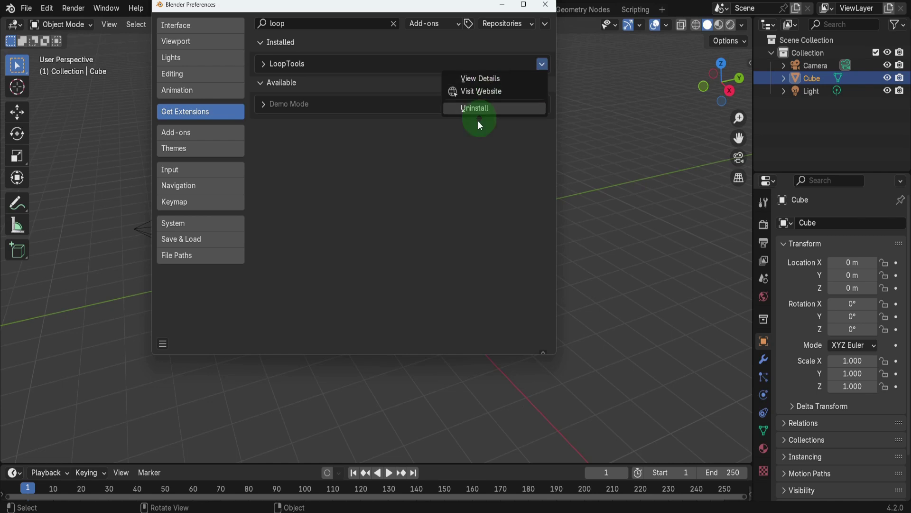
Filter installed add-ons by 'loo' and toggle LoopTools off and back on.
{"action": "left_click", "coordinate": [198, 133]}
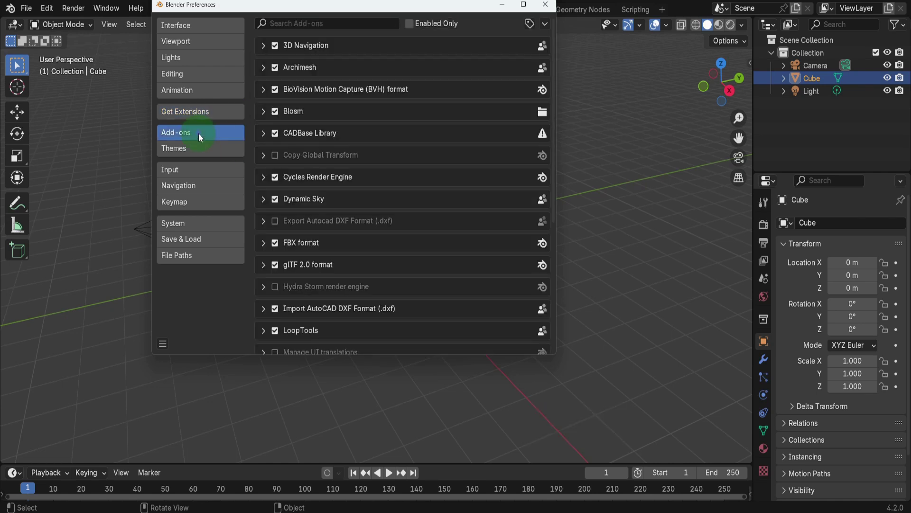
{"action": "double_click", "coordinate": [310, 23]}
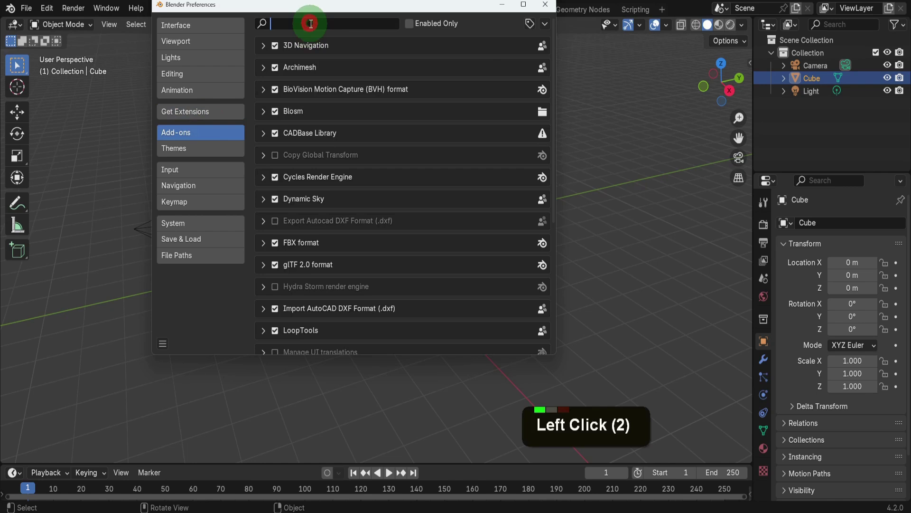
{"action": "type", "text": "loo"}
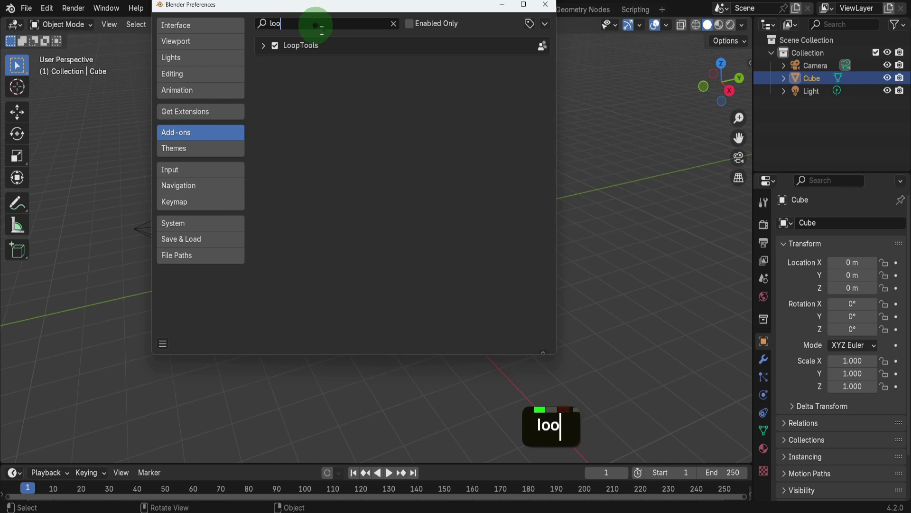
{"action": "left_click", "coordinate": [298, 62]}
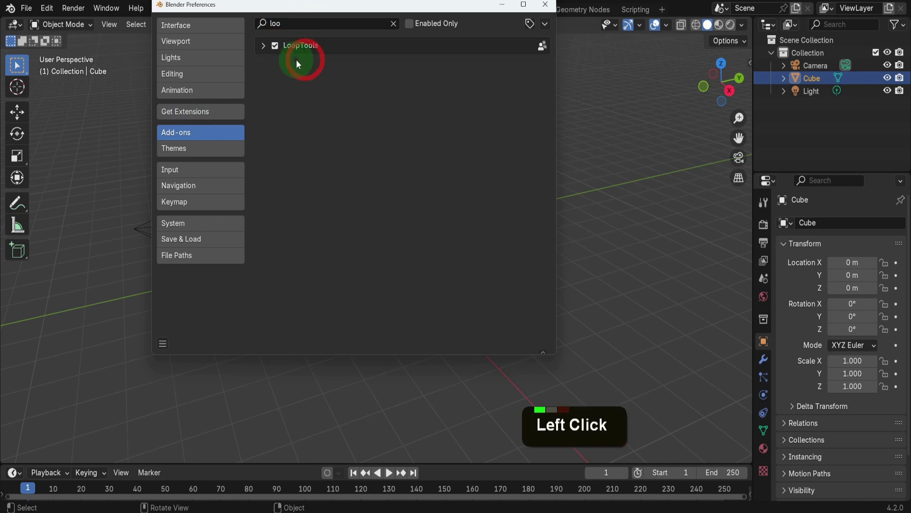
{"action": "left_click", "coordinate": [273, 45]}
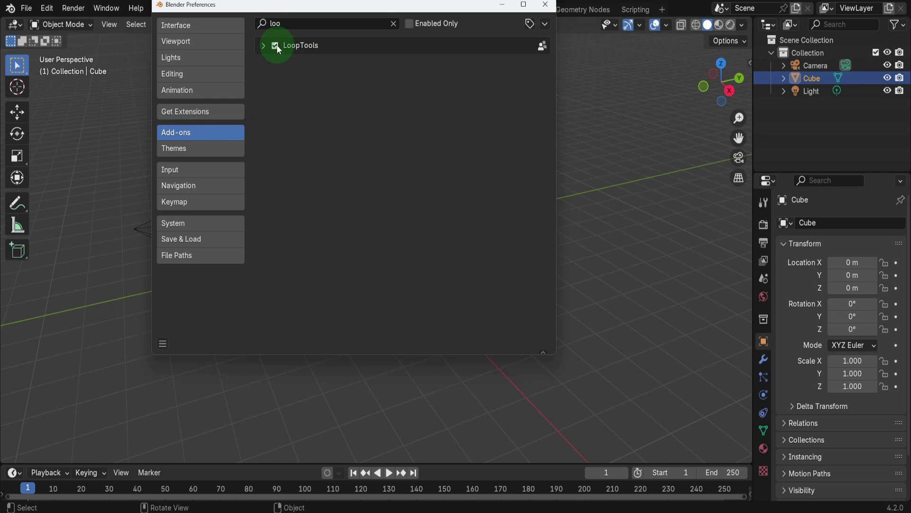
{"action": "left_click", "coordinate": [274, 46]}
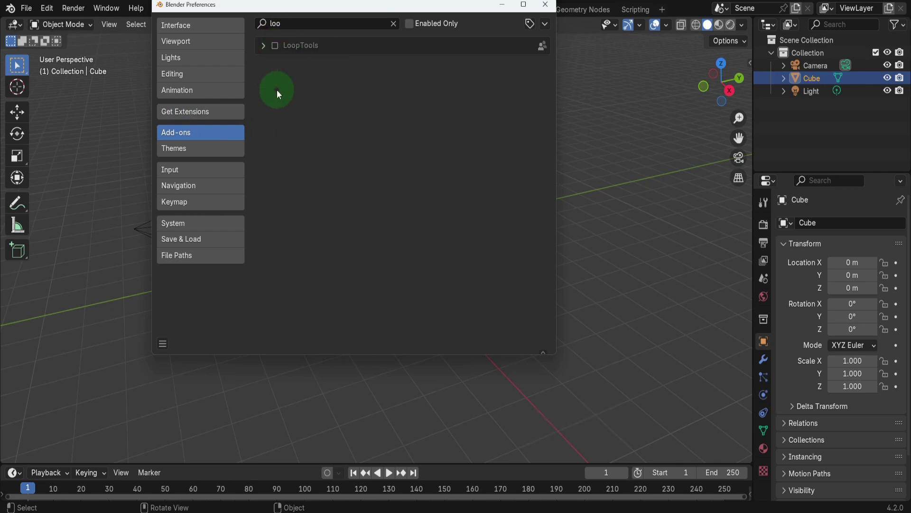
{"action": "left_click", "coordinate": [275, 47]}
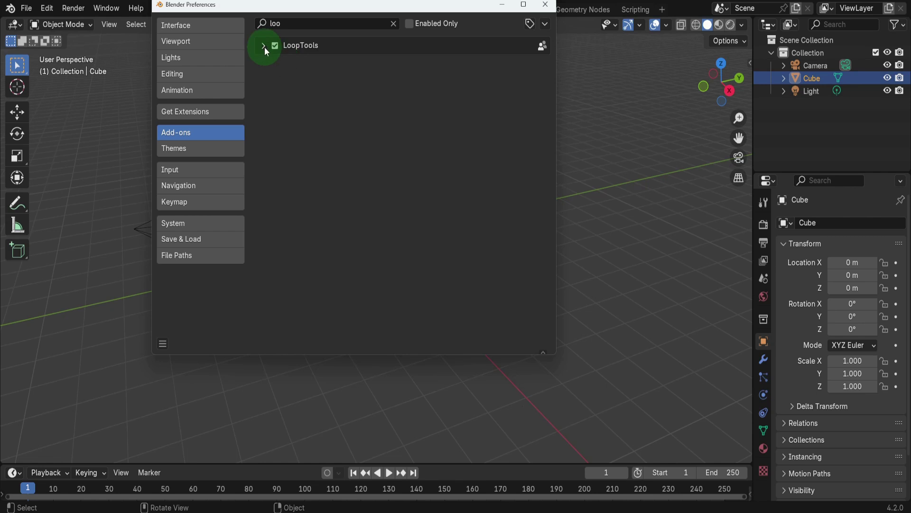
Expand the LoopTools entry to reveal its version, file path and Edit tab category.
{"action": "left_click", "coordinate": [264, 48]}
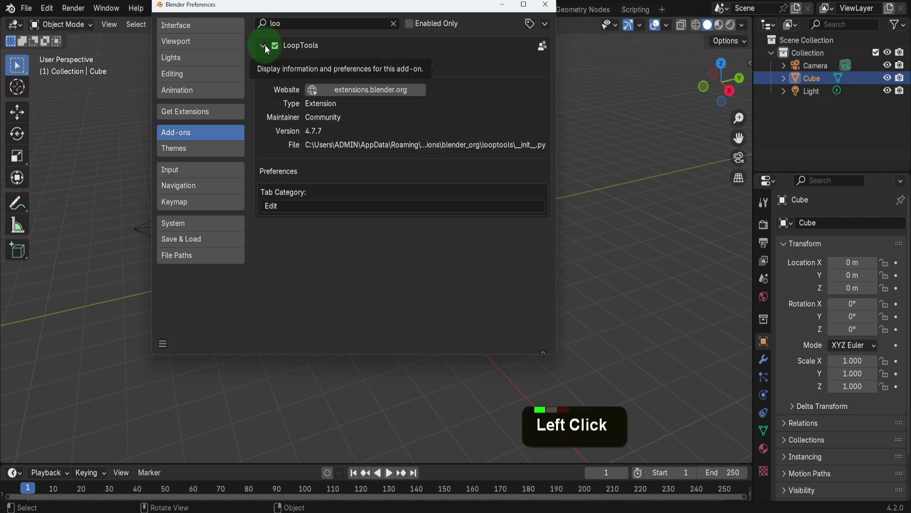
{"action": "left_click", "coordinate": [361, 85]}
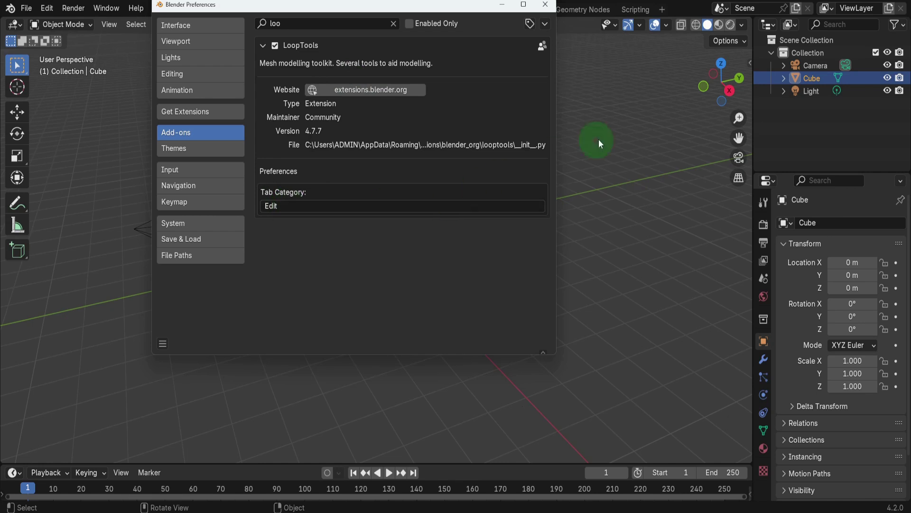
Show the viewport sidebar and move the Preferences window off the viewport.
{"action": "left_click", "coordinate": [750, 62]}
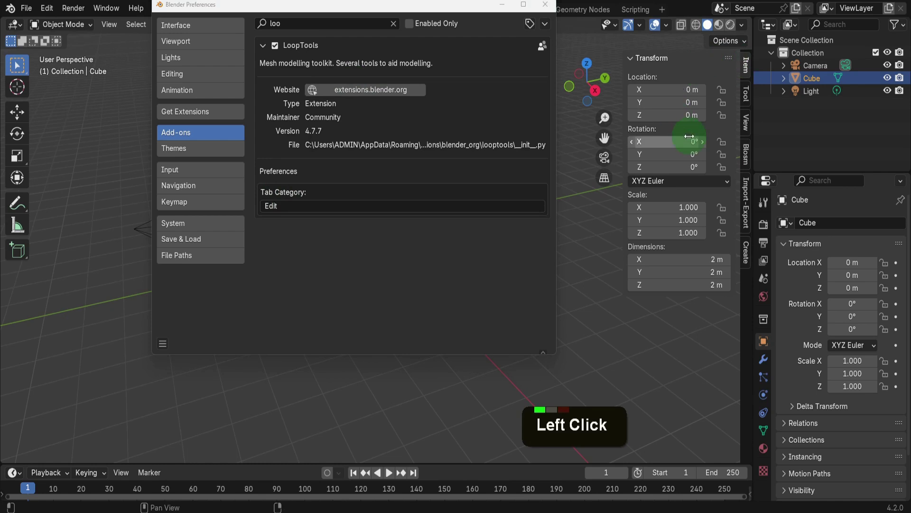
{"action": "key", "text": "n"}
{"action": "key", "text": "n"}
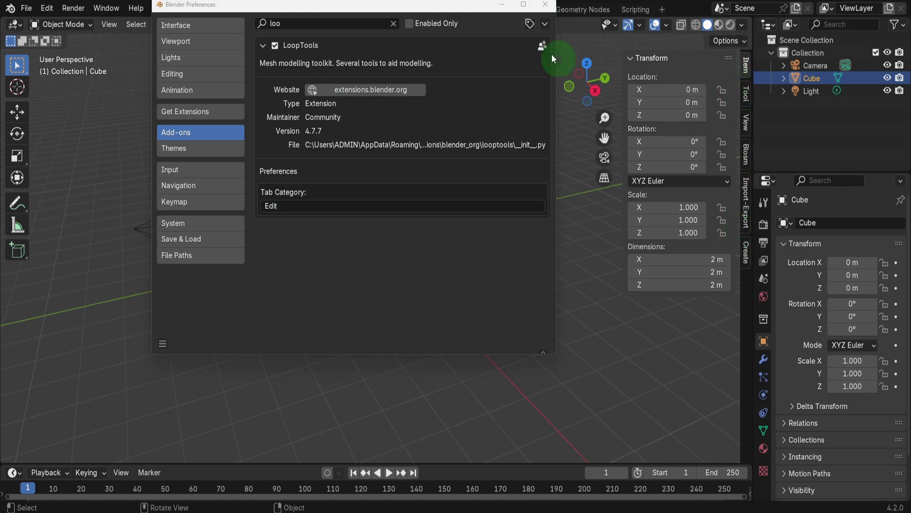
{"action": "left_click_drag", "start_coordinate": [463, 6], "coordinate": [279, 83]}
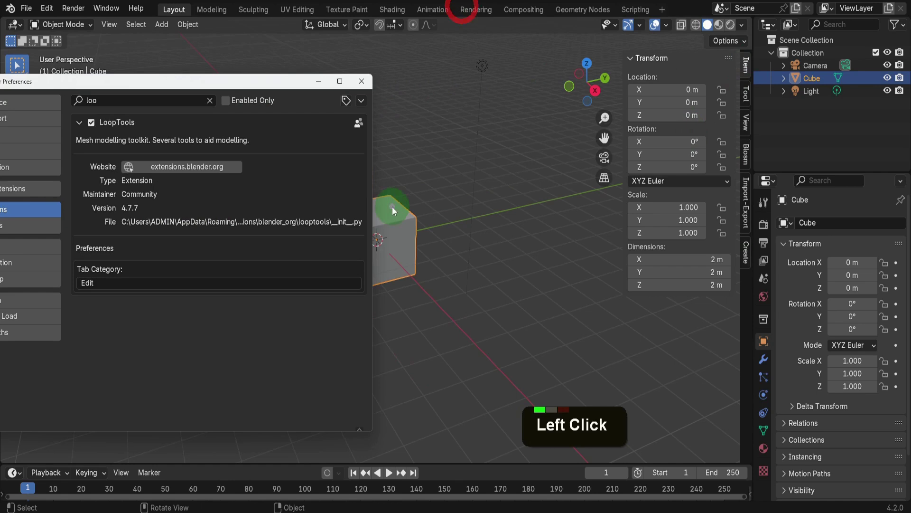
{"action": "left_click", "coordinate": [393, 207]}
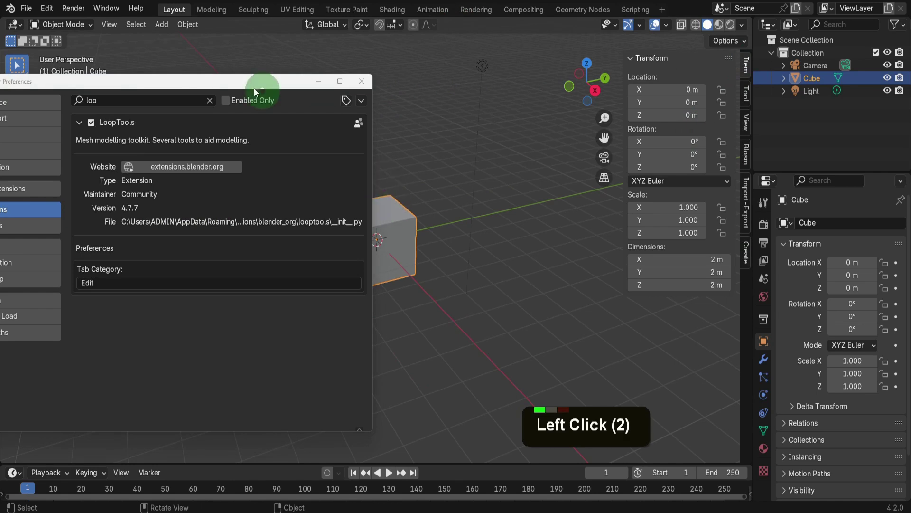
Put the cube in Edit Mode and find LoopTools in the Edit tab and context menu.
{"action": "left_click", "coordinate": [84, 27]}
{"action": "left_click", "coordinate": [57, 55]}
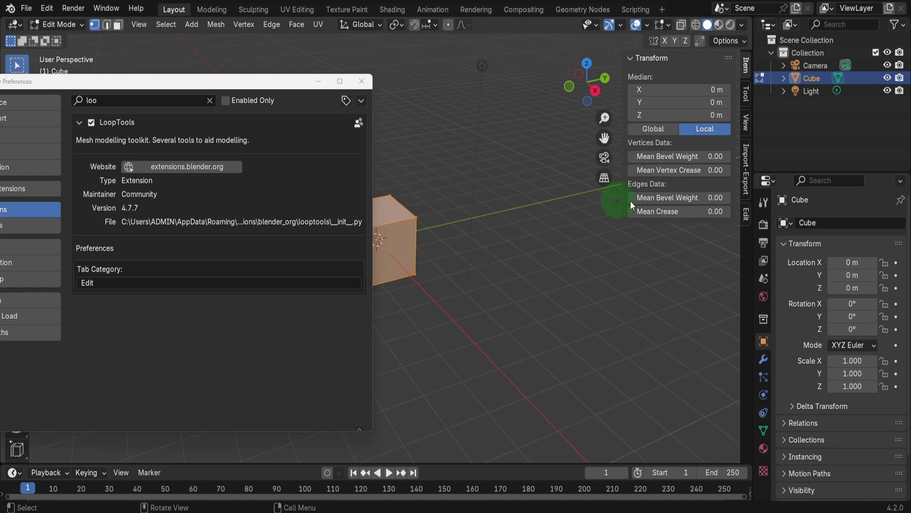
{"action": "left_click", "coordinate": [747, 213]}
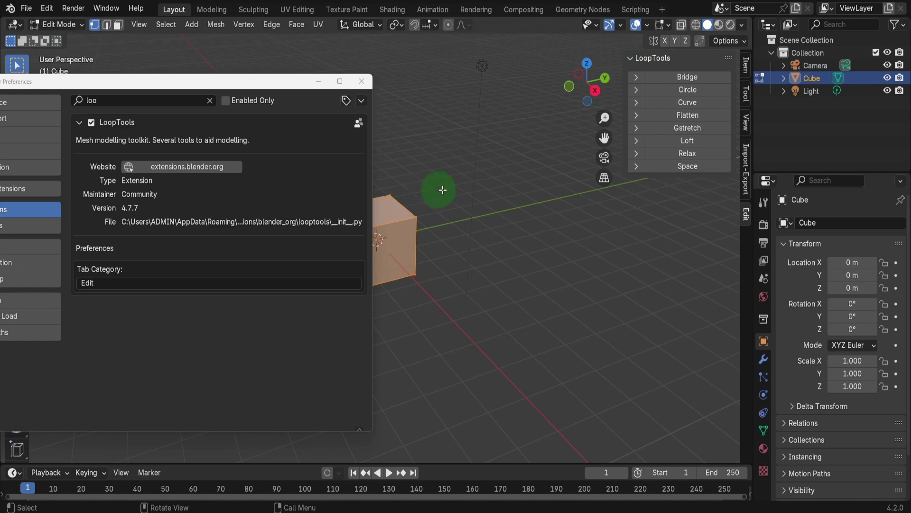
{"action": "right_click", "coordinate": [485, 176]}
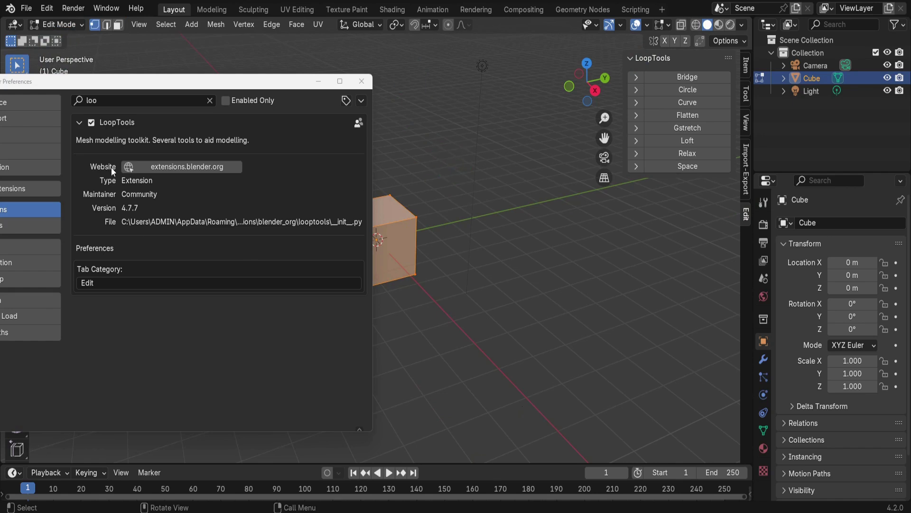
Bring Preferences back and rename the LoopTools Tab Category to 'loop tools'.
{"action": "left_click_drag", "start_coordinate": [114, 87], "coordinate": [282, 86]}
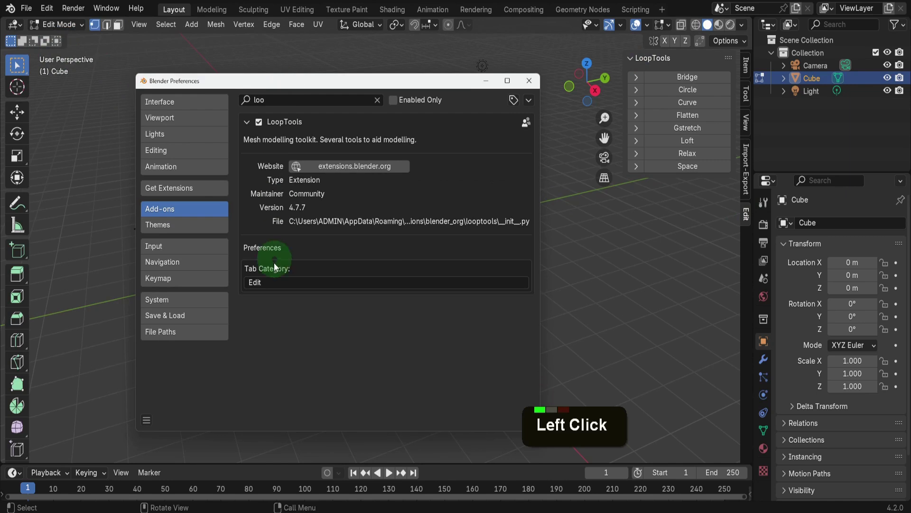
{"action": "left_click", "coordinate": [272, 283]}
{"action": "type", "text": "loop"}
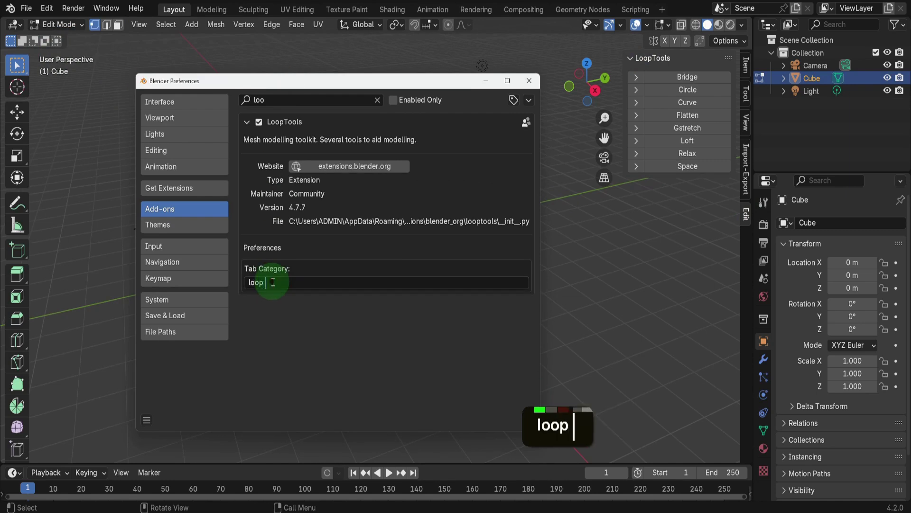
{"action": "type", "text": " tools"}
{"action": "key", "text": "Return"}
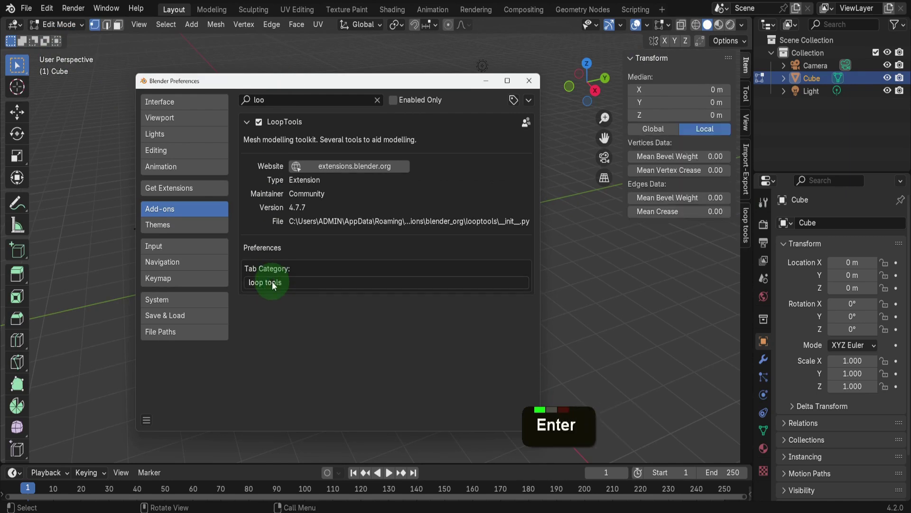